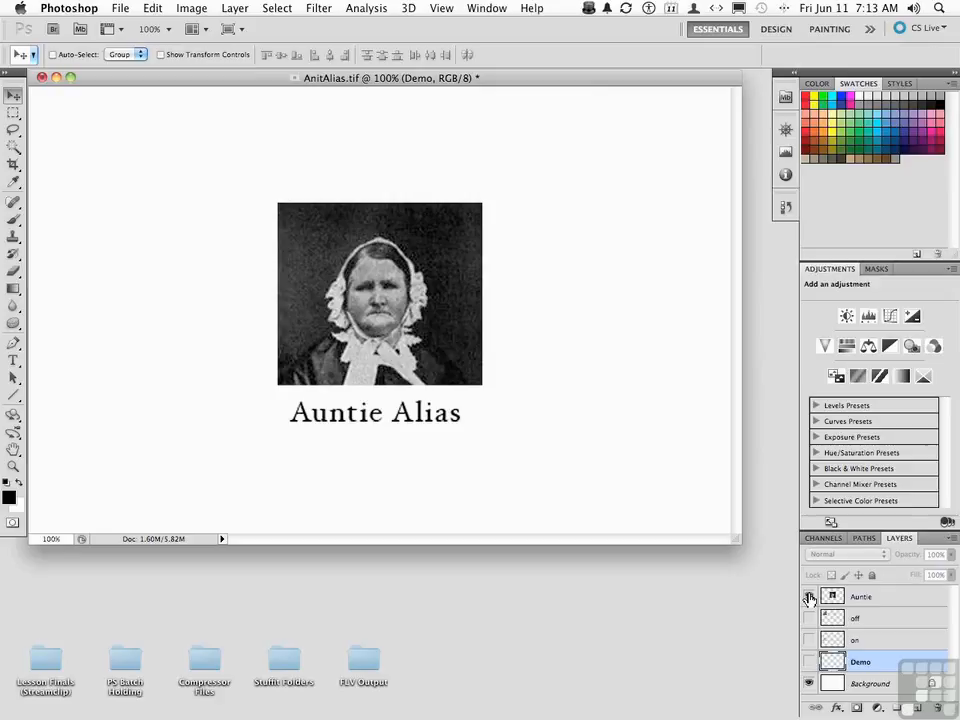
Hide the Auntie layer, briefly show the off and on layers, and leave only the Demo layer visible above the Background.
{"action": "left_click", "coordinate": [810, 597]}
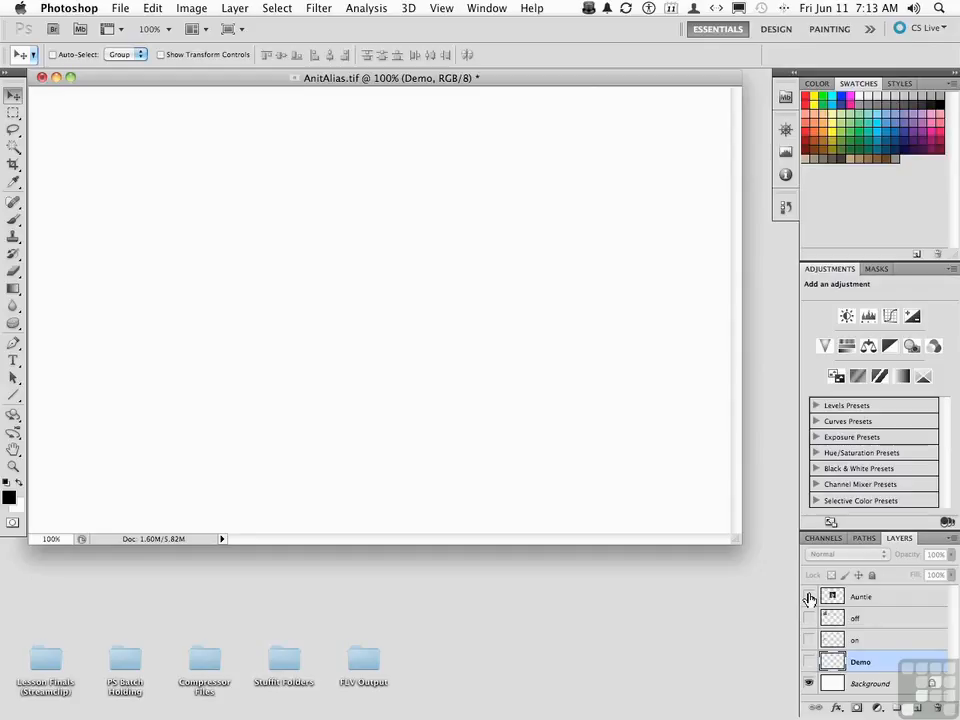
{"action": "left_click", "coordinate": [810, 619]}
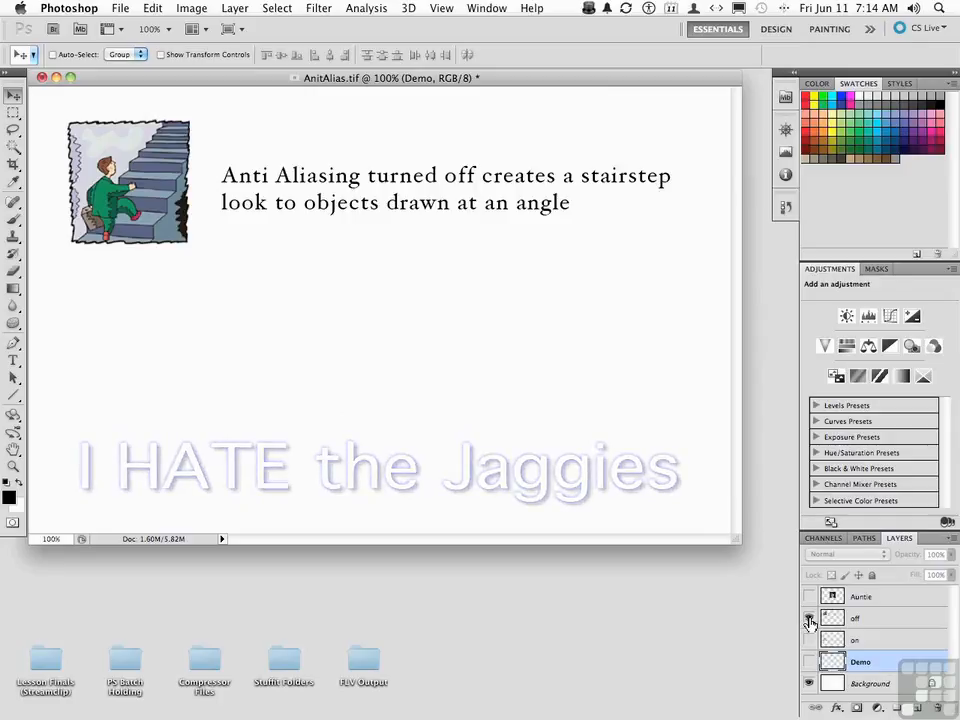
{"action": "left_click", "coordinate": [810, 640]}
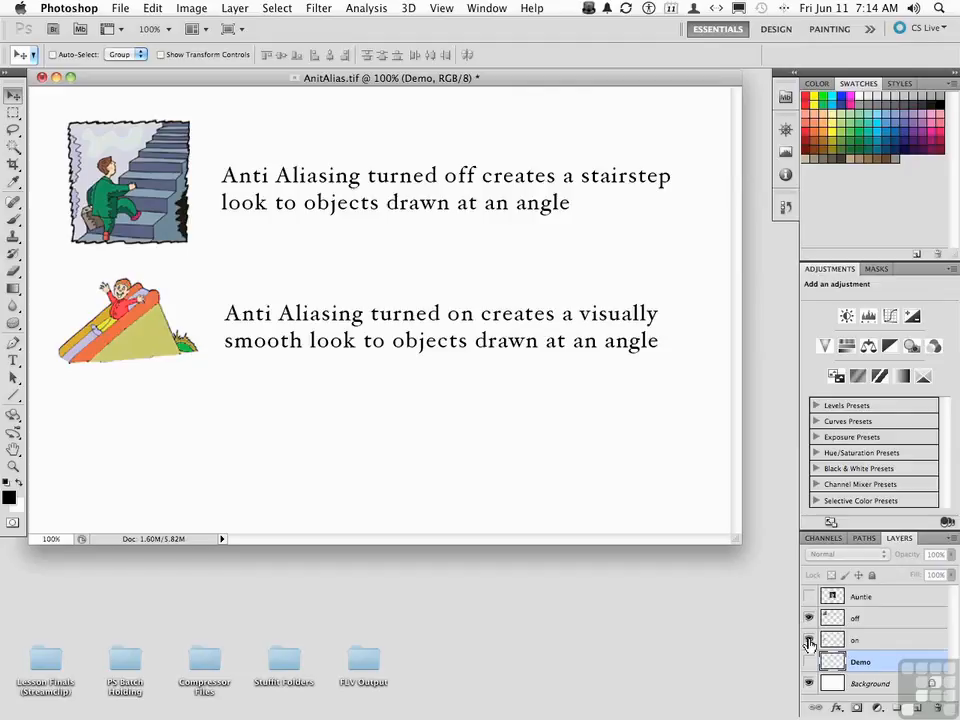
{"action": "left_click", "coordinate": [809, 641]}
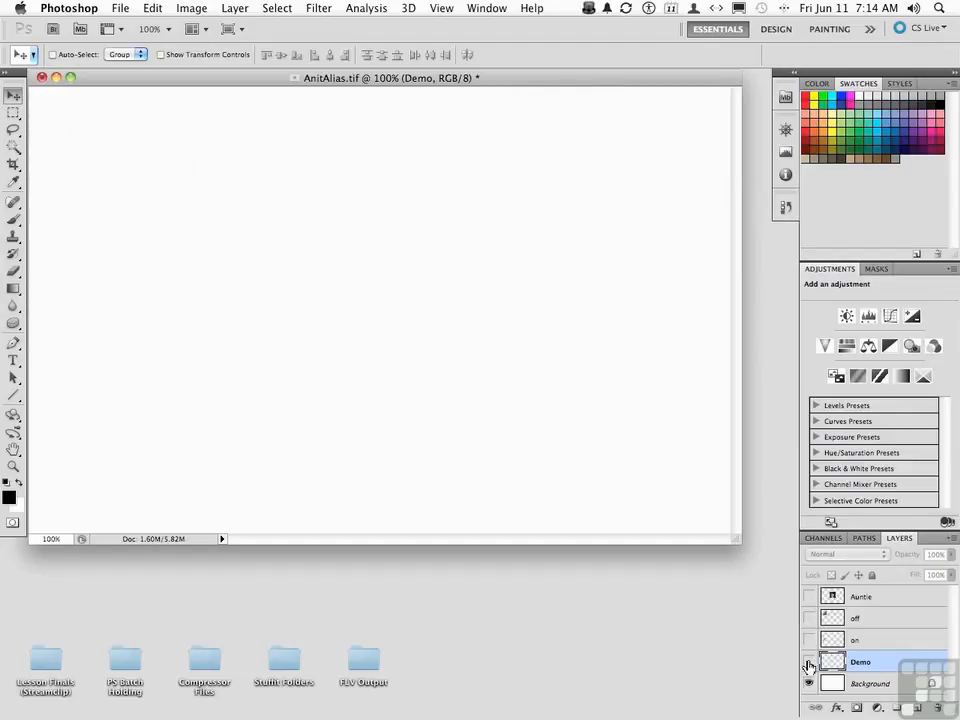
{"action": "left_click", "coordinate": [809, 662]}
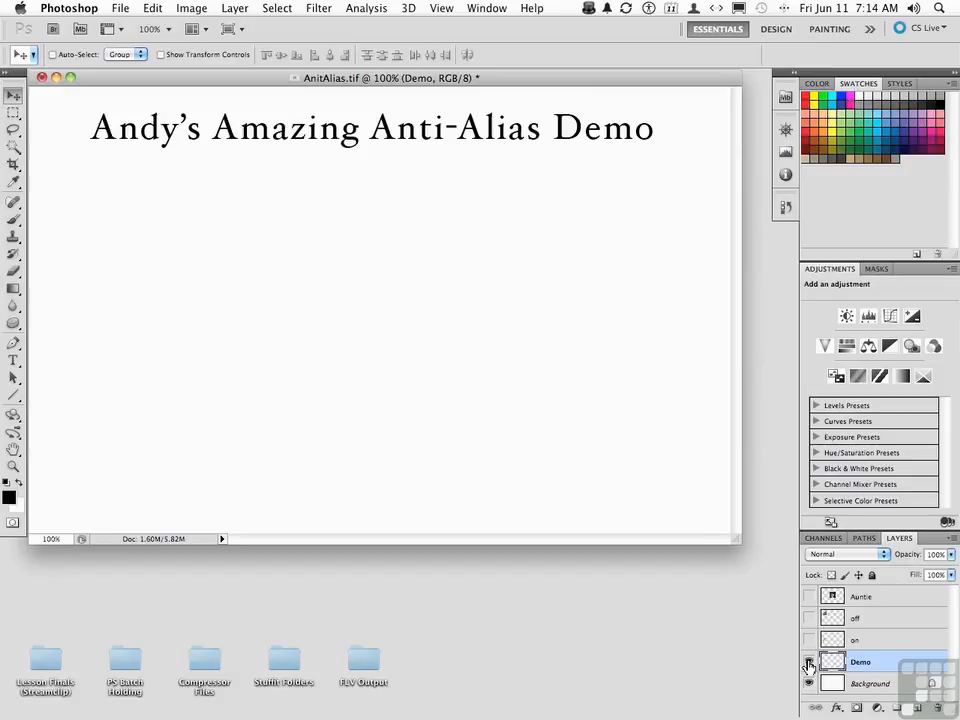
Fill a roughly square rectangular selection below the start of the title with black, deselect it, and inspect its corner edges up close.
{"action": "left_click", "coordinate": [13, 114]}
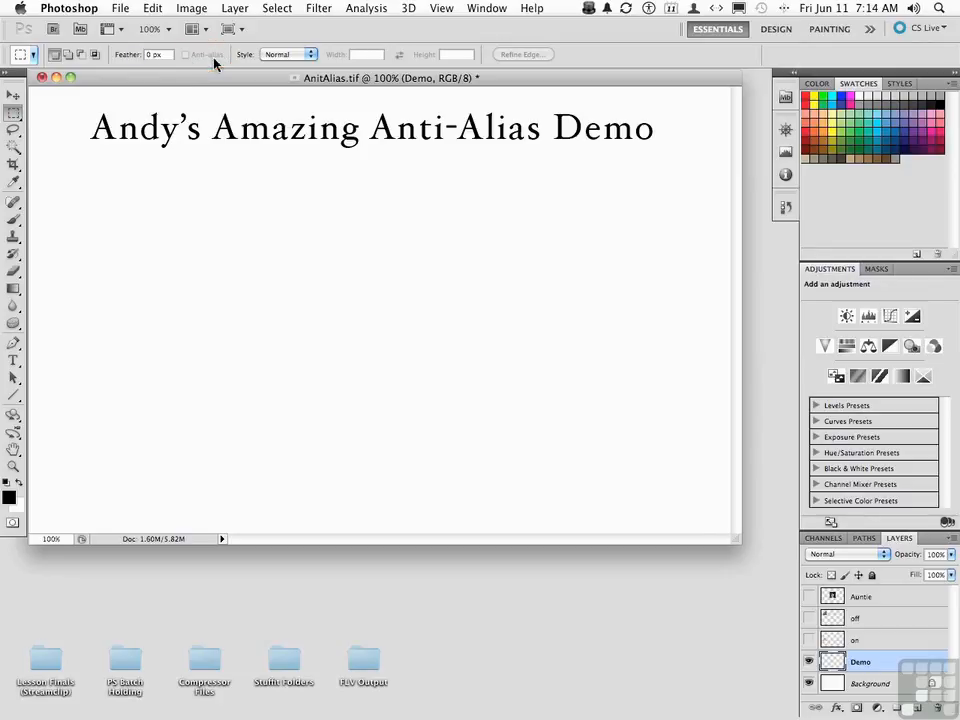
{"action": "left_click_drag", "start_coordinate": [93, 183], "coordinate": [183, 281]}
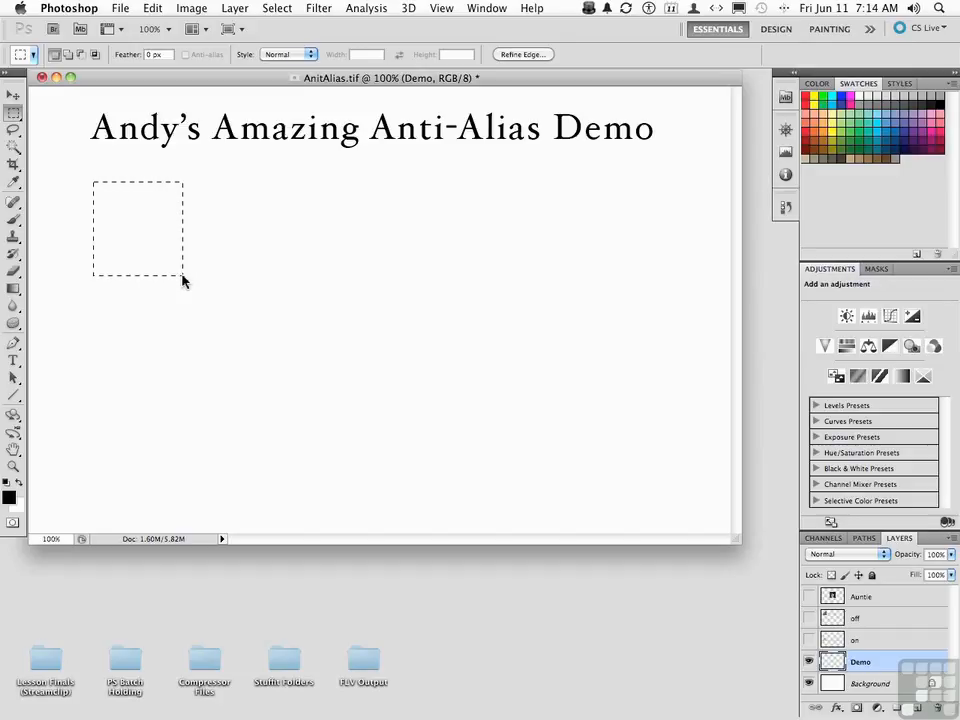
{"action": "key", "text": "alt+BackSpace"}
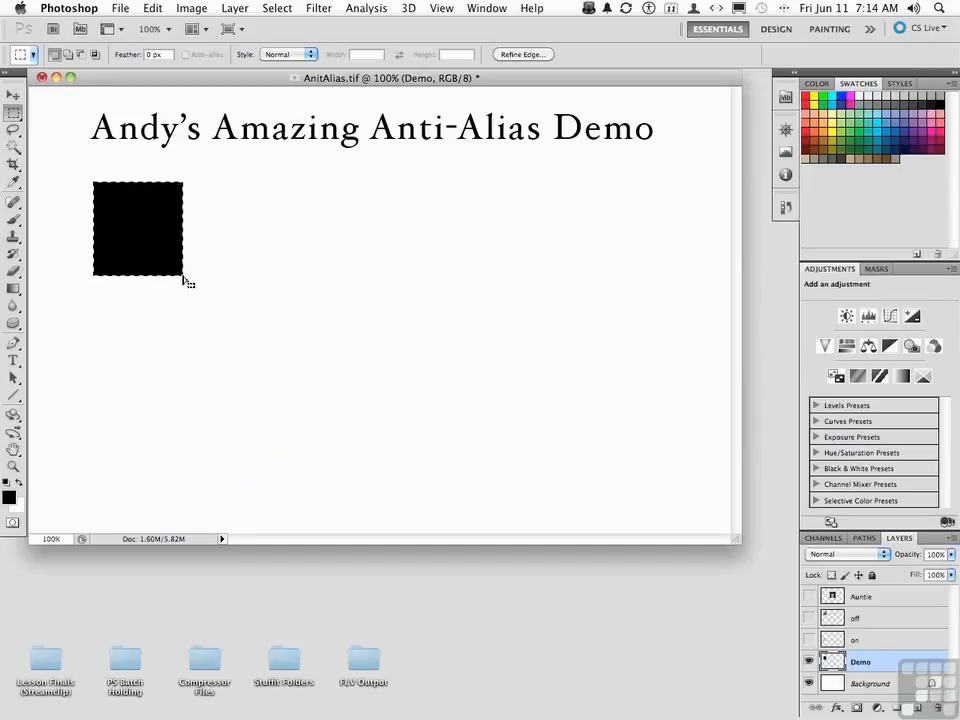
{"action": "key", "text": "super+d"}
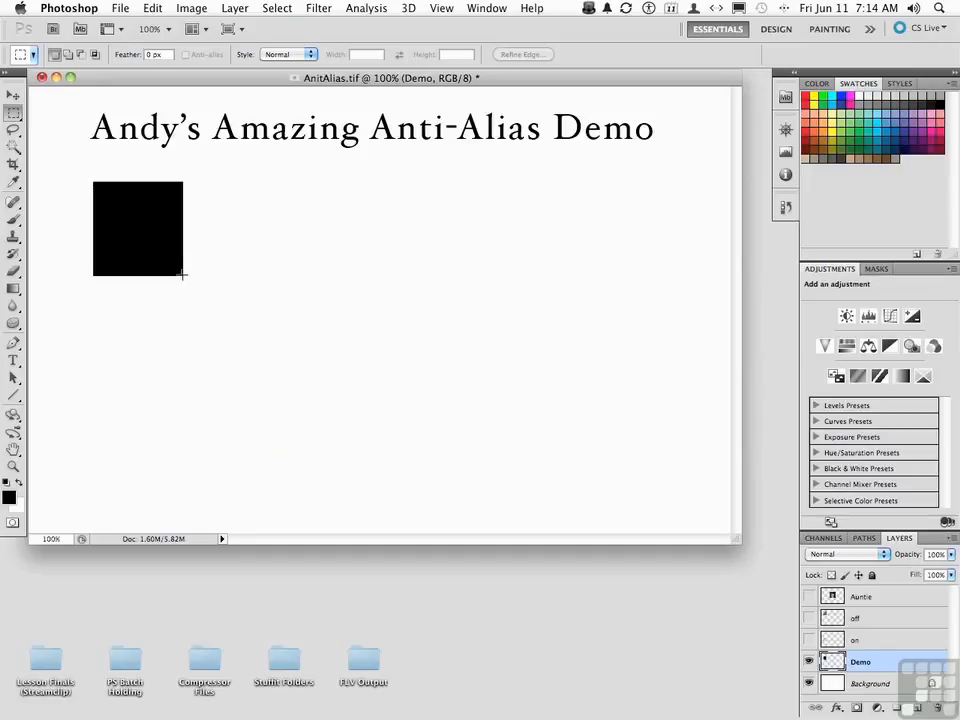
{"action": "left_click", "coordinate": [14, 466]}
{"action": "left_click_drag", "start_coordinate": [164, 267], "coordinate": [240, 277]}
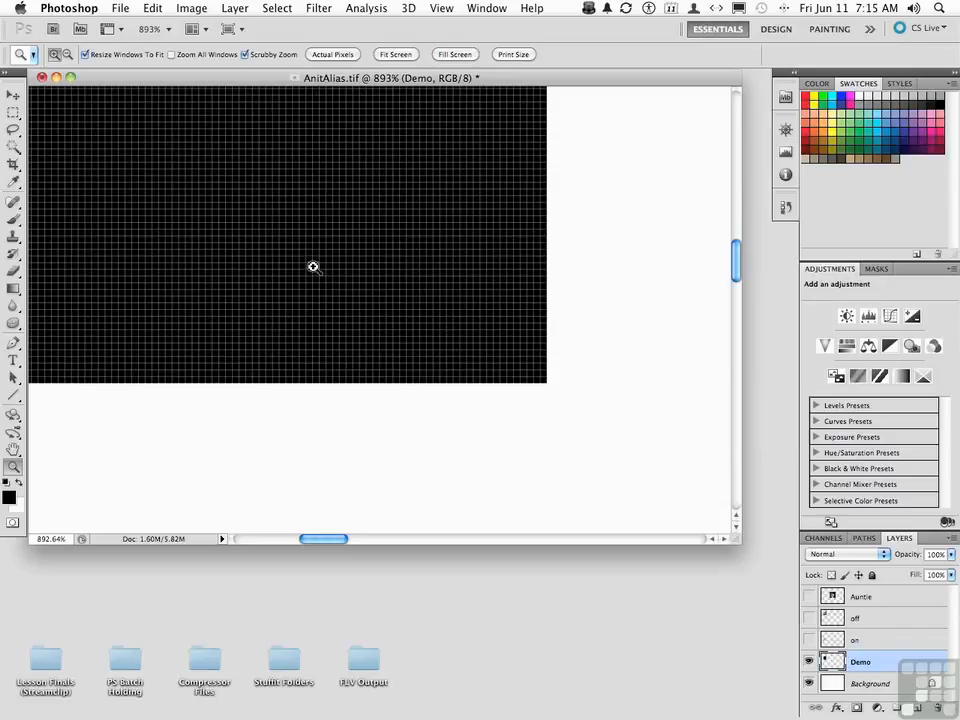
{"action": "double_click", "coordinate": [13, 468]}
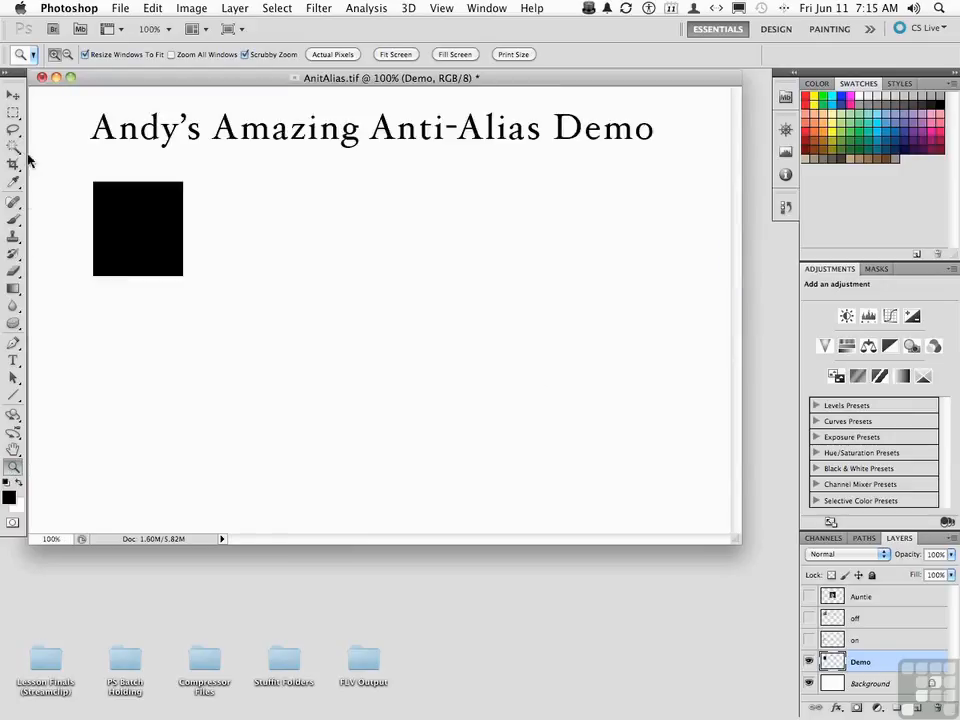
With anti-aliasing on, make a tall narrow elliptical selection to the right of the black square and fill it with black.
{"action": "left_click_drag", "start_coordinate": [12, 113], "coordinate": [57, 128]}
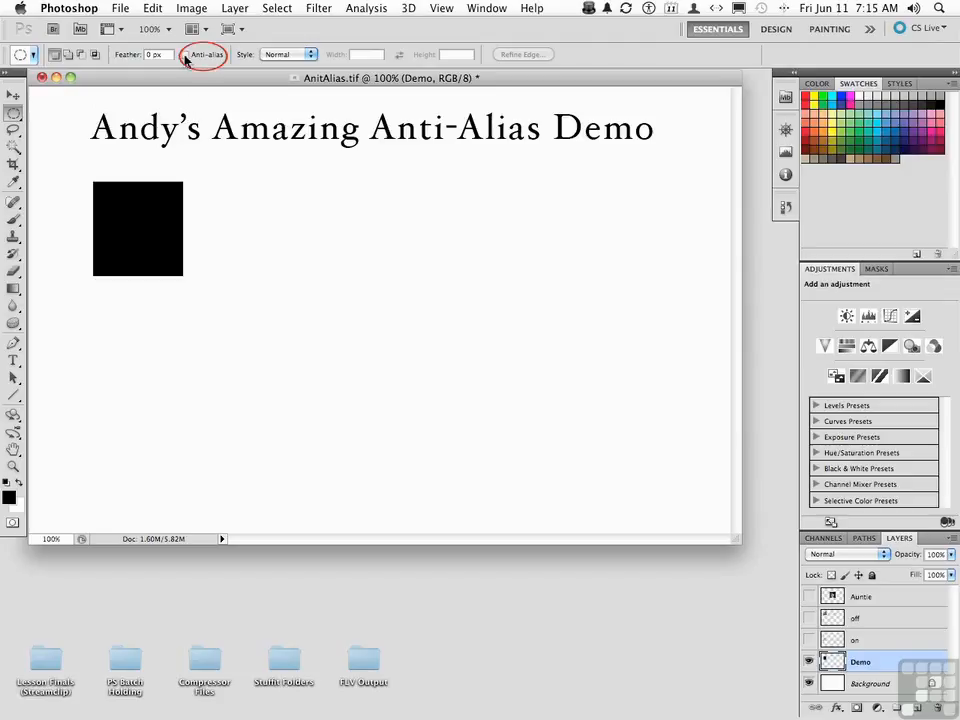
{"action": "mouse_move", "coordinate": [261, 179]}
{"action": "left_mouse_down"}
{"action": "mouse_move", "coordinate": [272, 313]}
{"action": "mouse_move", "coordinate": [308, 324]}
{"action": "left_mouse_up"}
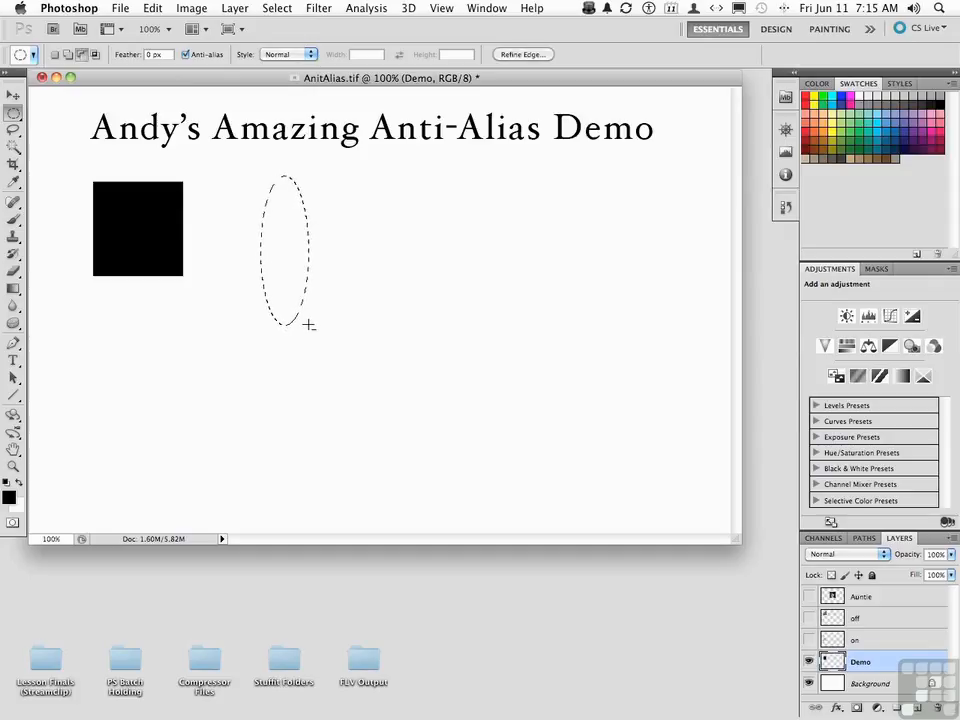
{"action": "key", "text": "alt+BackSpace"}
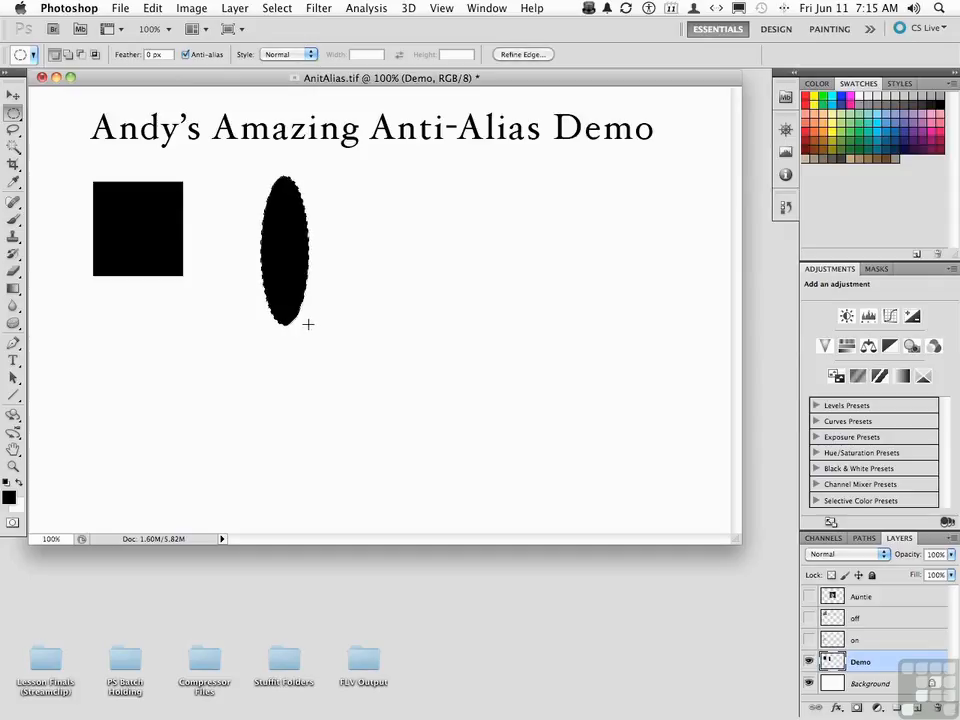
With anti-aliasing off, fill a second tall ellipse beside the first with black, deselect, and compare both ellipses' edges up close.
{"action": "left_click", "coordinate": [185, 55]}
{"action": "key", "text": "super+d"}
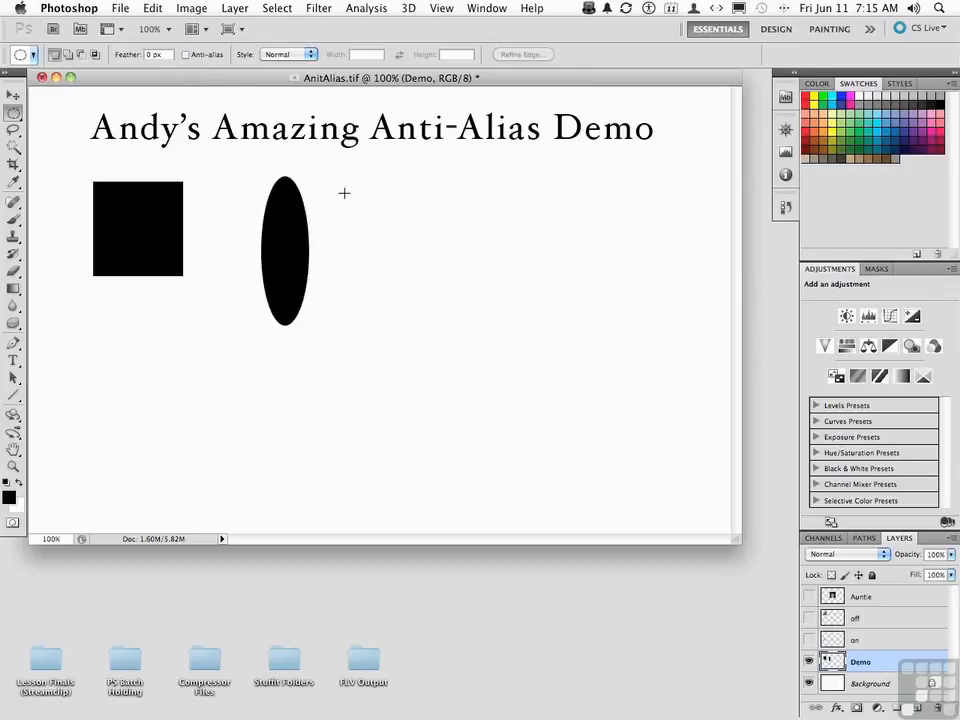
{"action": "left_click_drag", "start_coordinate": [343, 178], "coordinate": [382, 323]}
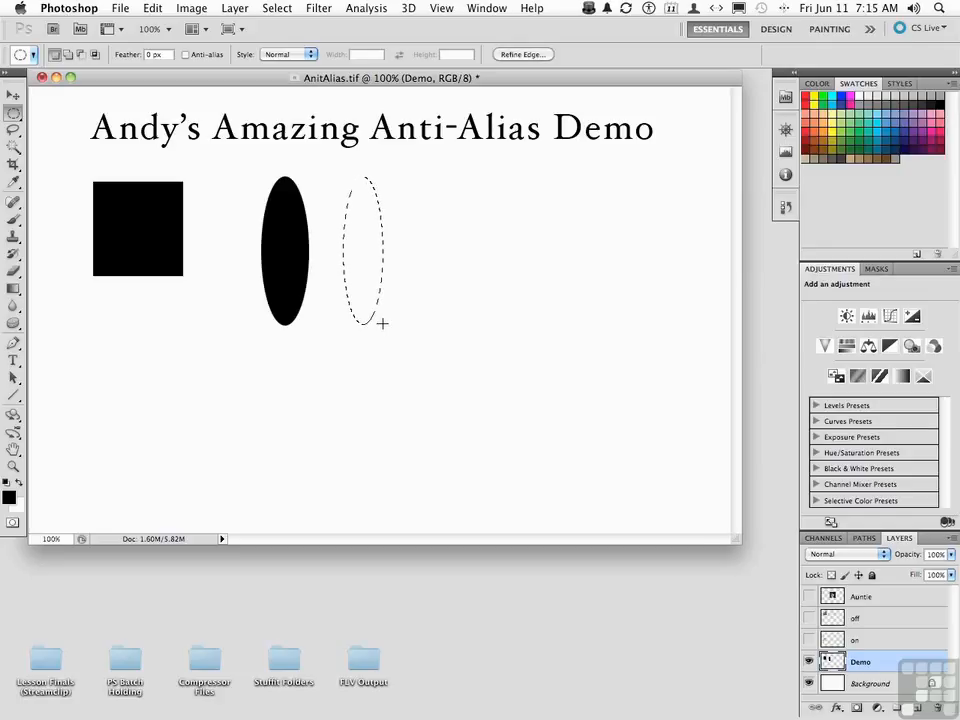
{"action": "key", "text": "alt+BackSpace"}
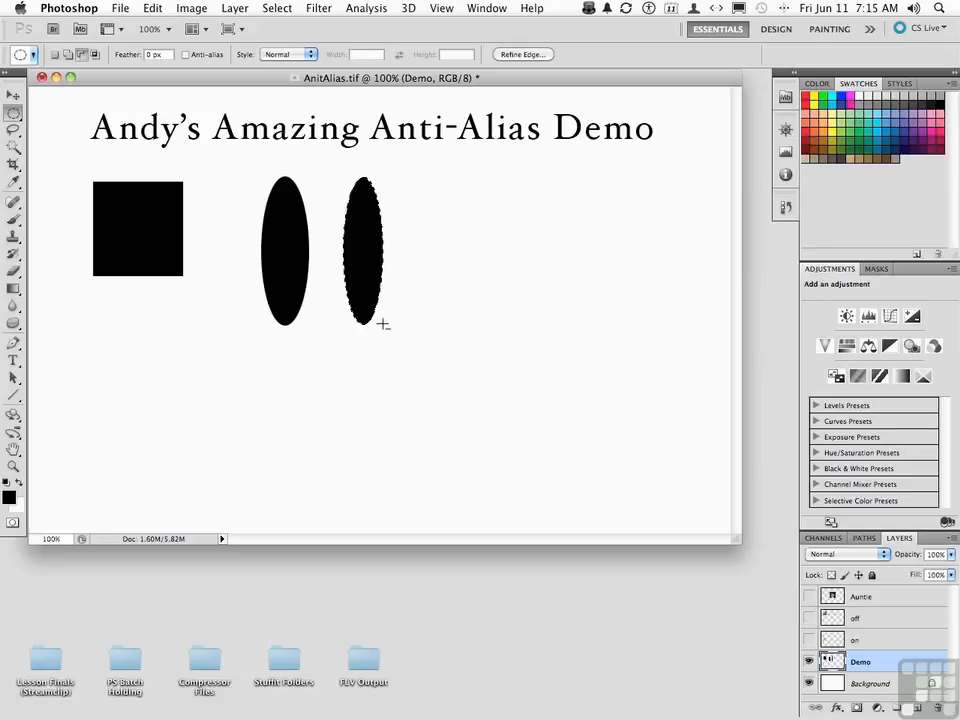
{"action": "key", "text": "super+d"}
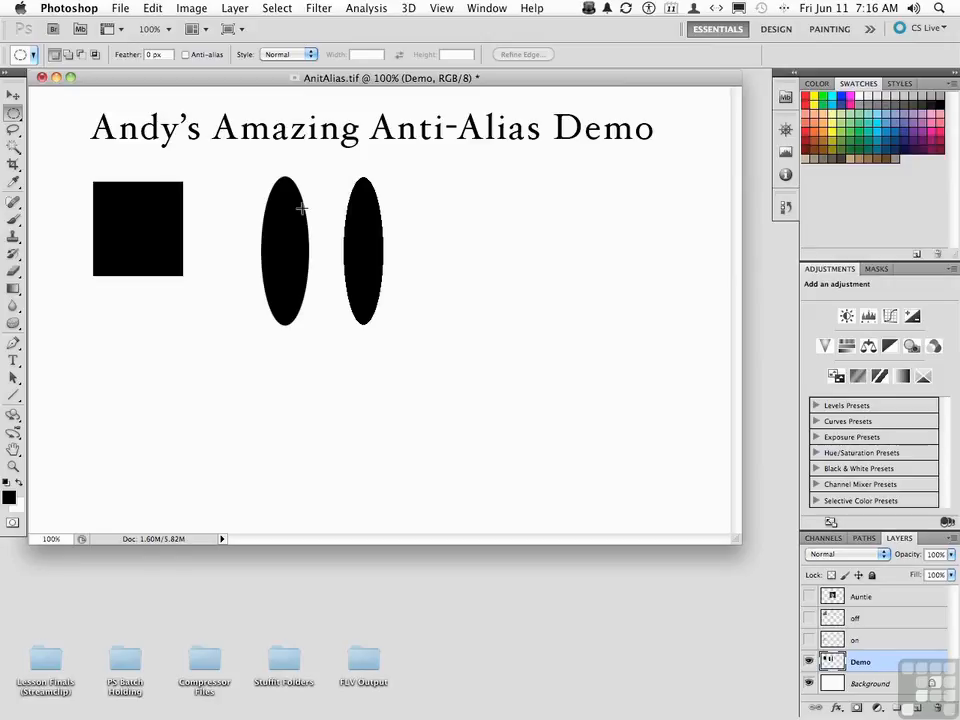
{"action": "left_click", "coordinate": [13, 466]}
{"action": "left_click_drag", "start_coordinate": [334, 315], "coordinate": [388, 304]}
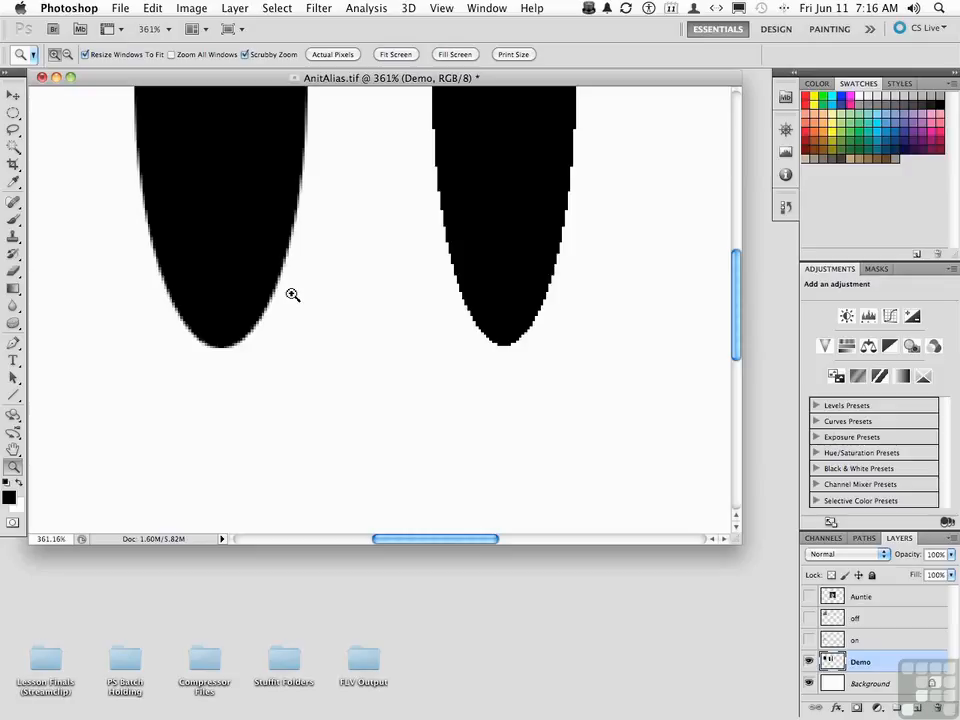
{"action": "double_click", "coordinate": [11, 469]}
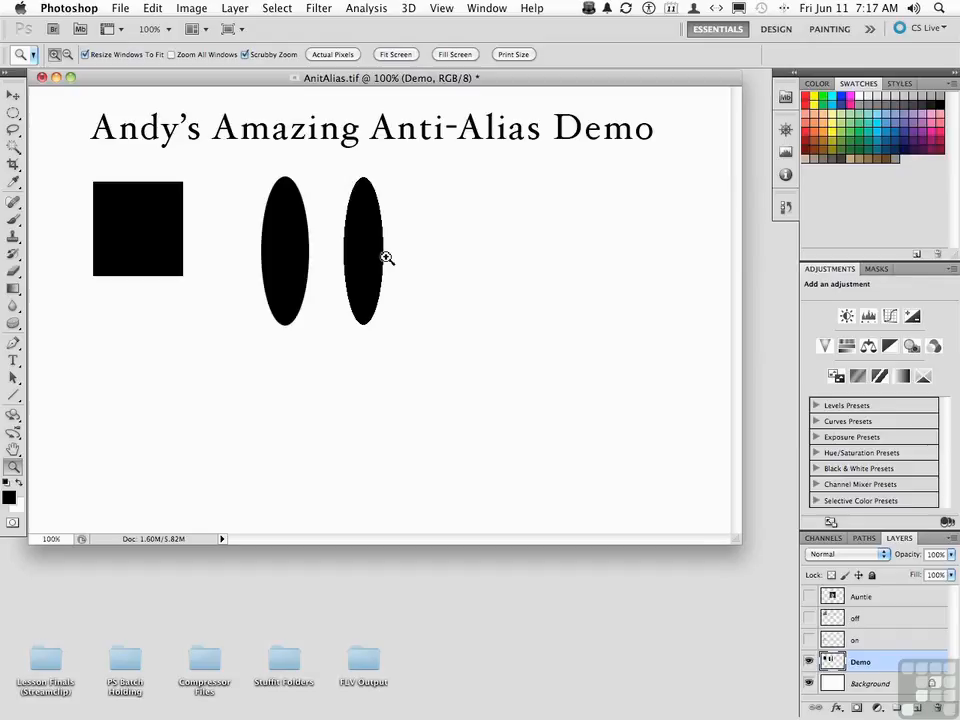
Examine the marquee, lasso and magic wand tool groups for tools that offer an anti-alias option.
{"action": "left_click", "coordinate": [15, 115]}
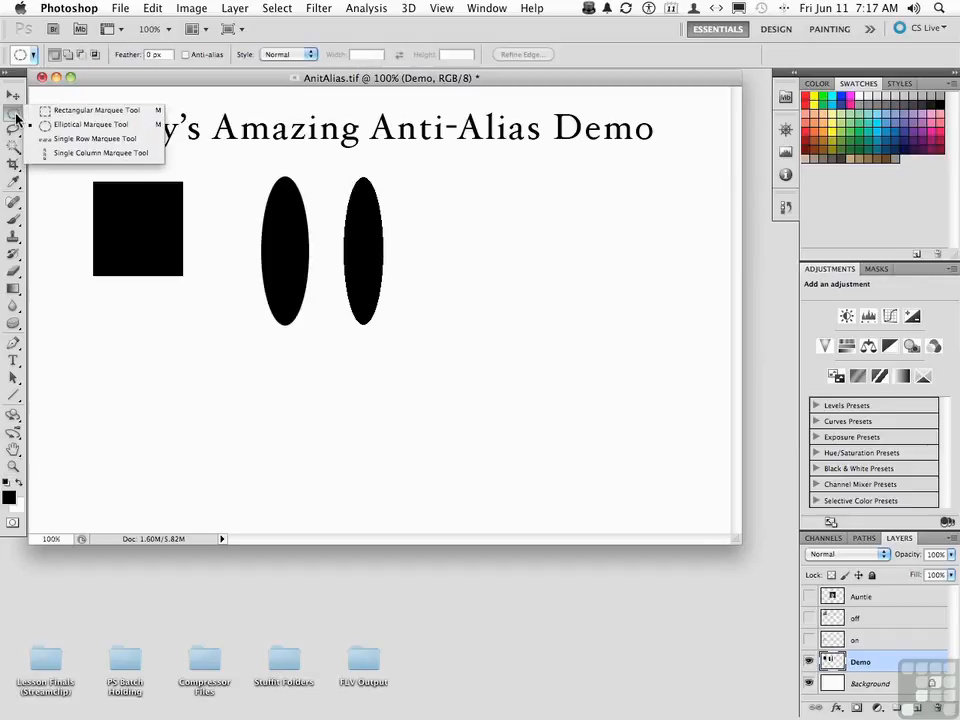
{"action": "left_click", "coordinate": [41, 122]}
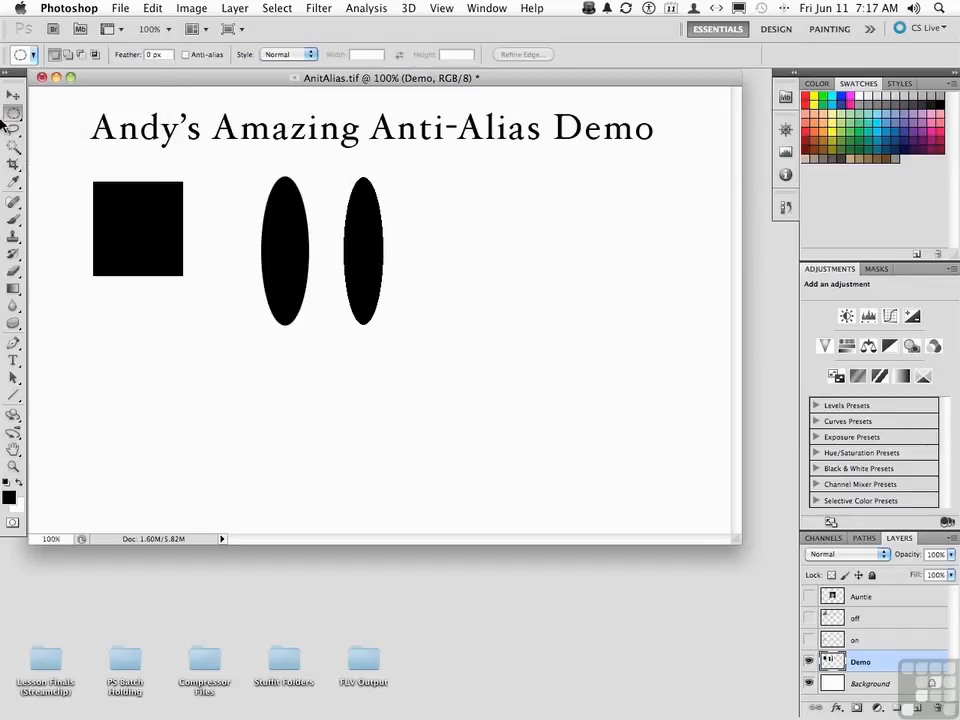
{"action": "left_click", "coordinate": [13, 113]}
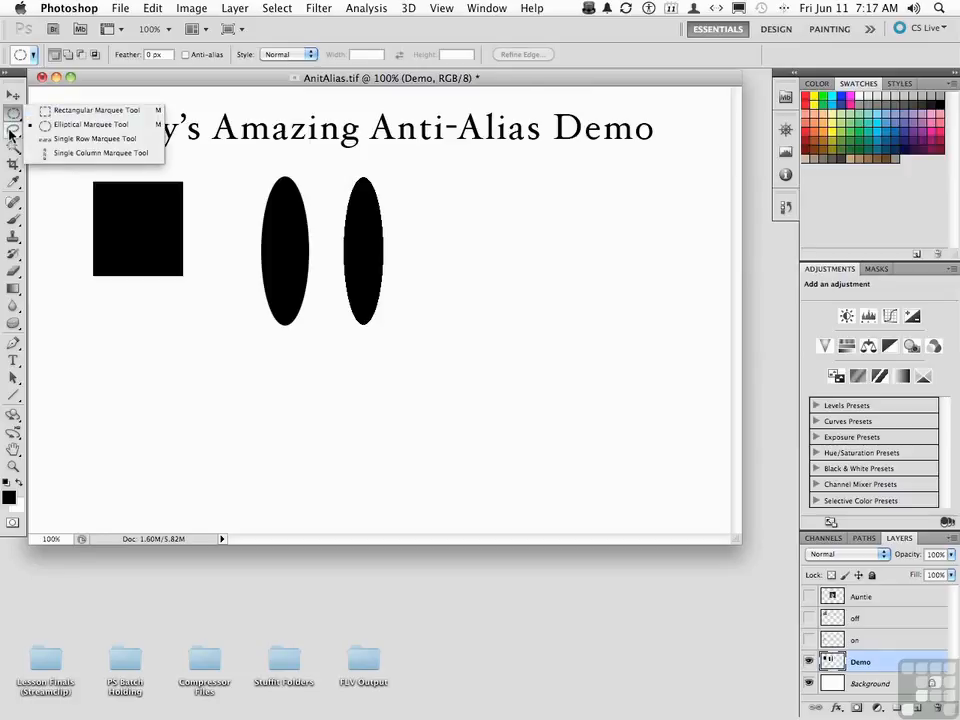
{"action": "left_click", "coordinate": [12, 130]}
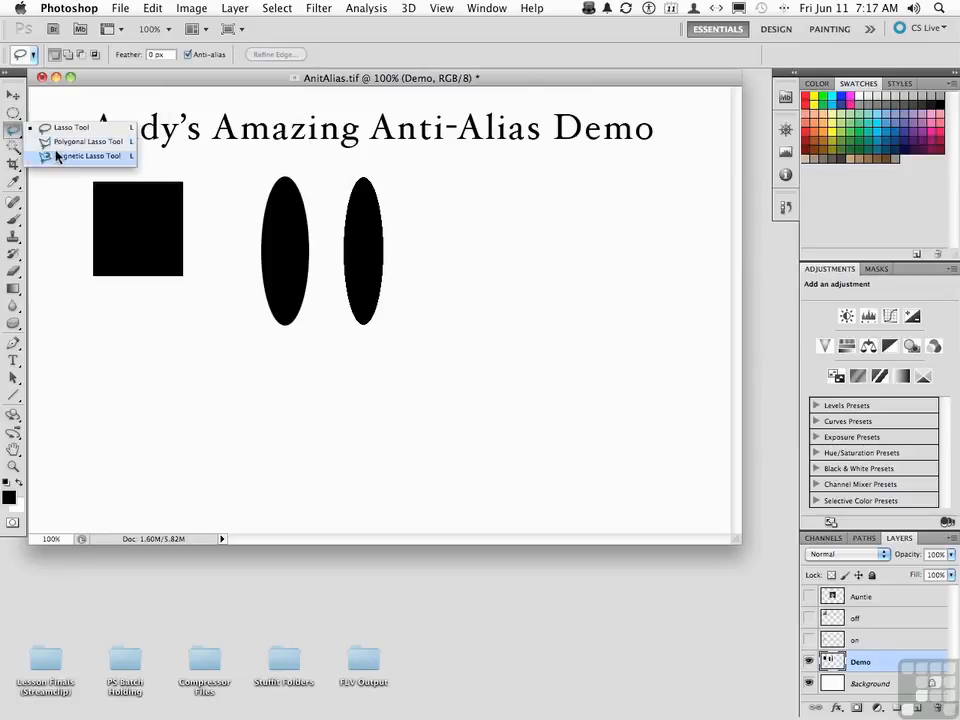
{"action": "left_click", "coordinate": [13, 148]}
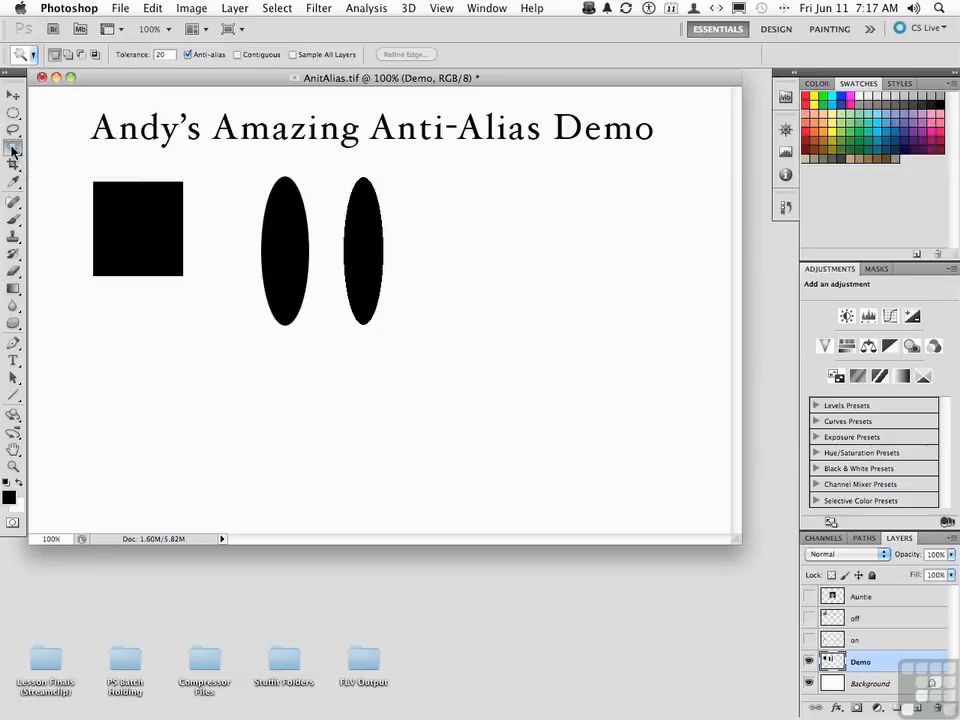
{"action": "left_click", "coordinate": [13, 148]}
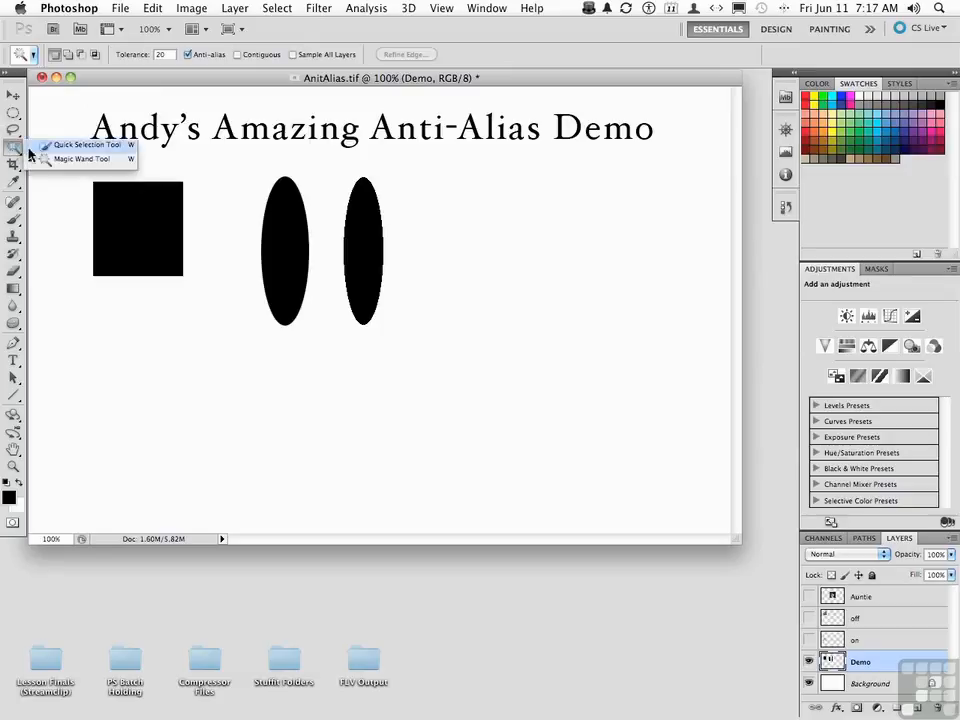
{"action": "left_click", "coordinate": [43, 135]}
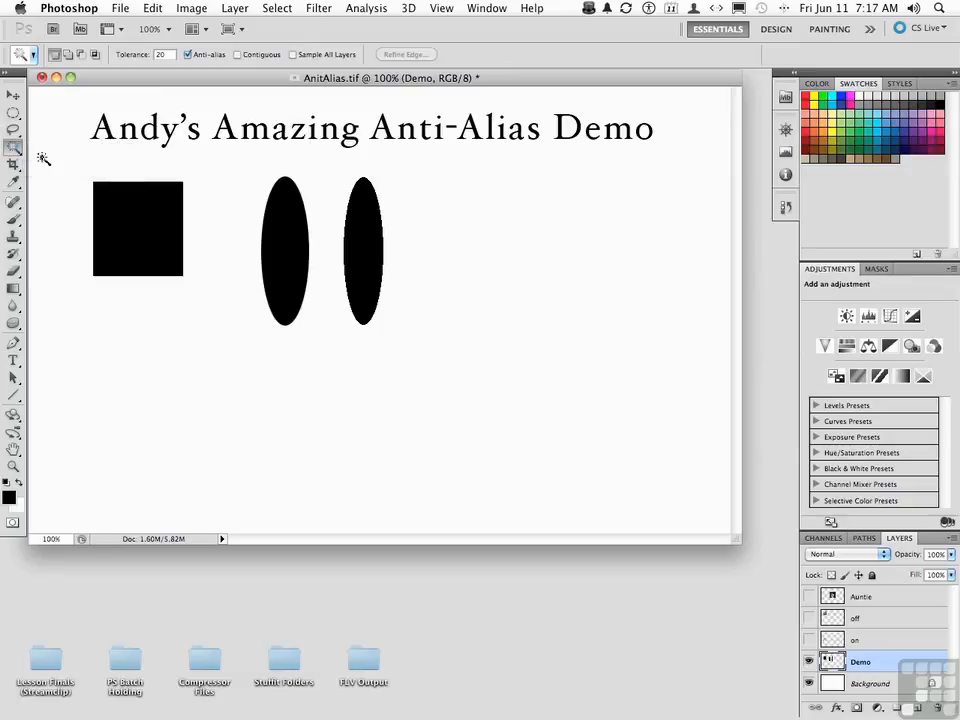